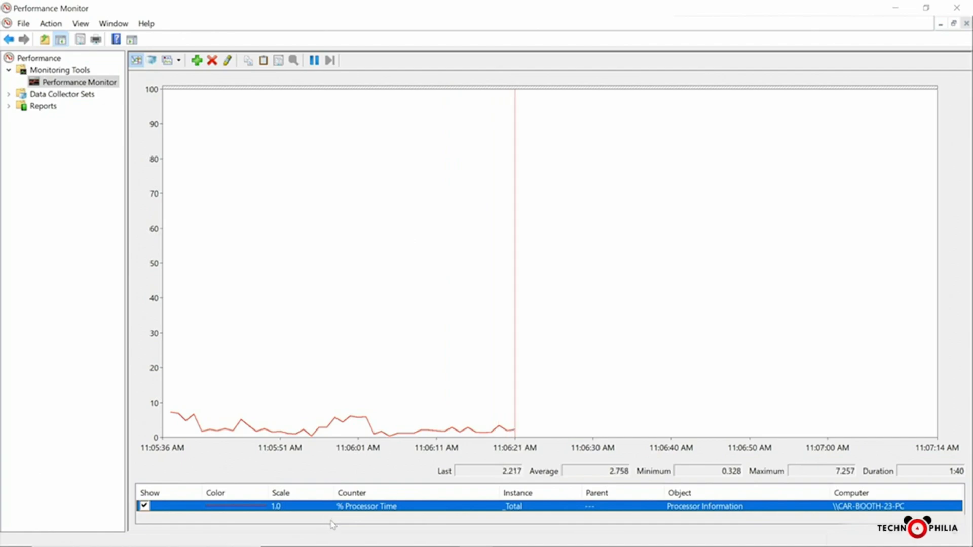
# - Bring up the % Processor Time graph's context menu to add counters
pyautogui.rightClick(348, 186)
# - Add Memory's Cache Faults/sec to the Added counters list, with its description shown
pyautogui.click(378, 193)
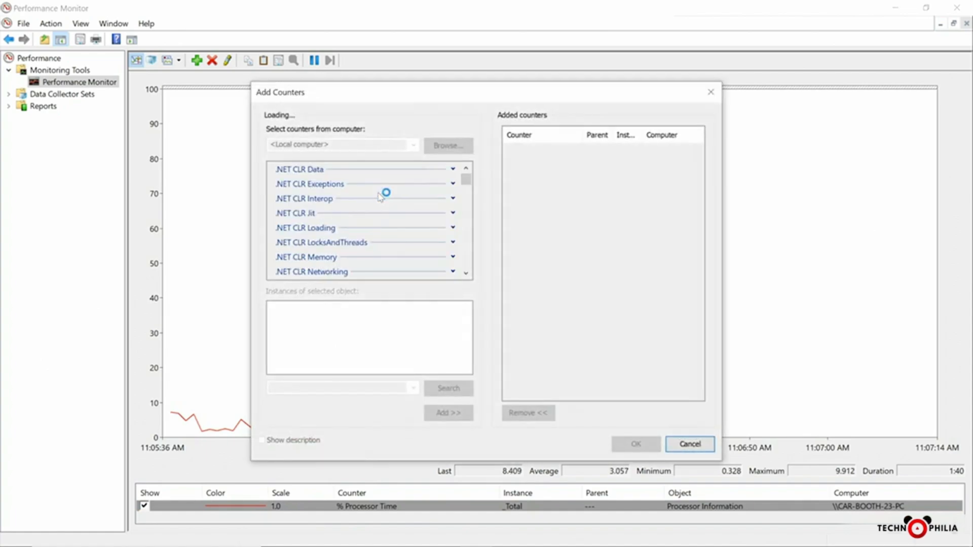
pyautogui.scroll(3, 466, 224)
pyautogui.moveTo(466, 224); pyautogui.dragTo(464, 215)
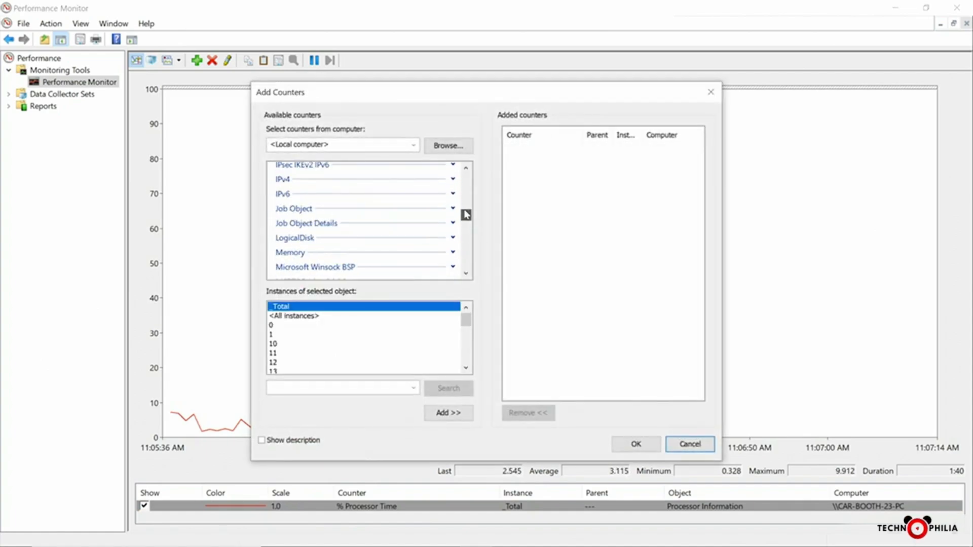
pyautogui.click(465, 274)
pyautogui.click(466, 274)
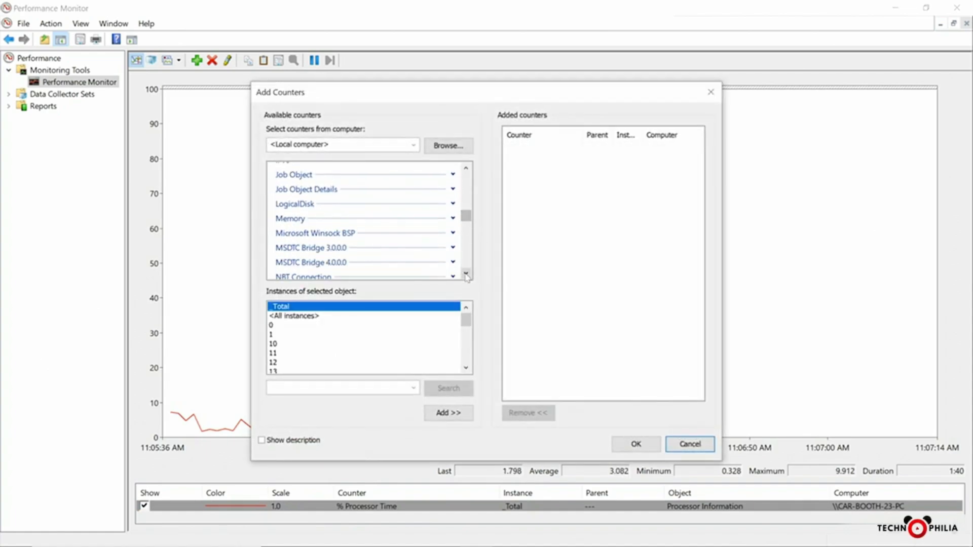
pyautogui.click(453, 219)
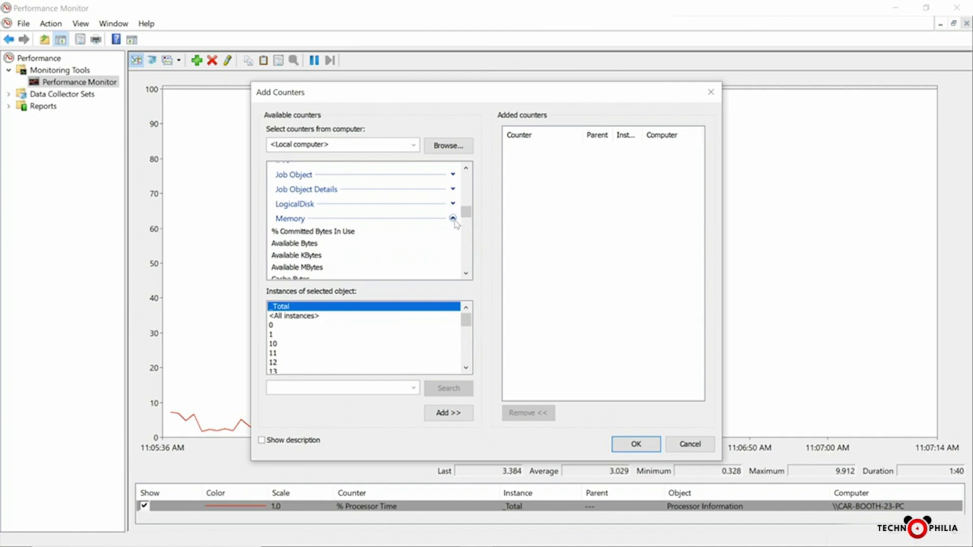
pyautogui.click(466, 274)
pyautogui.click(466, 274)
pyautogui.click(466, 274)
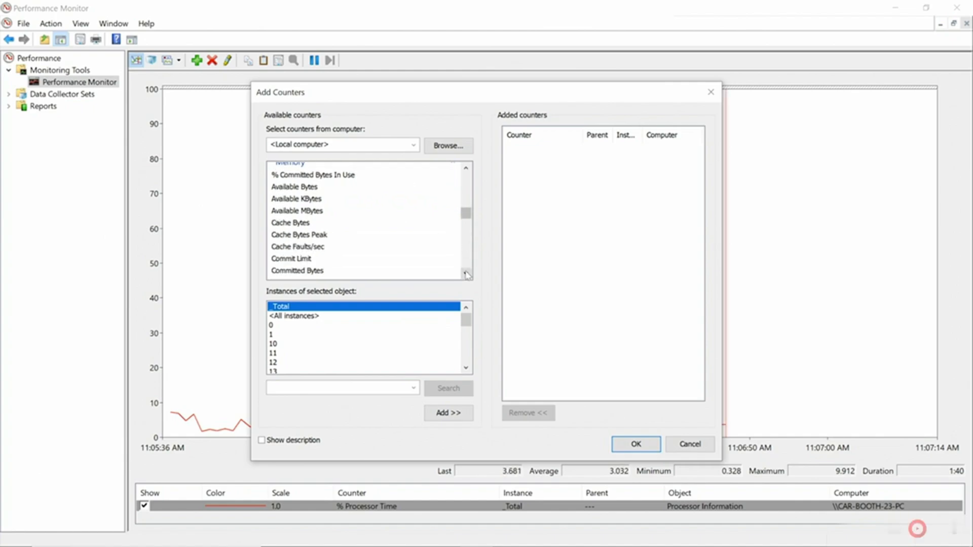
pyautogui.click(315, 248)
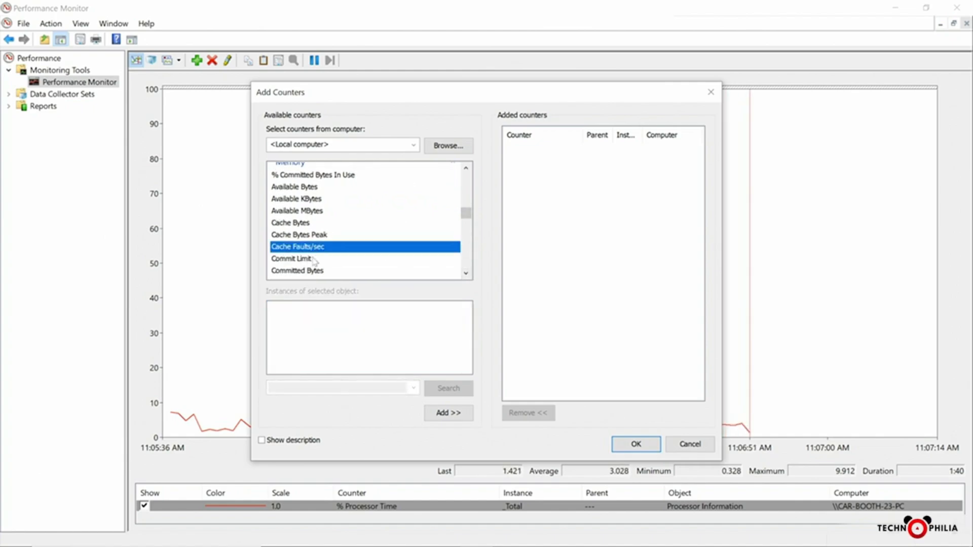
pyautogui.click(262, 441)
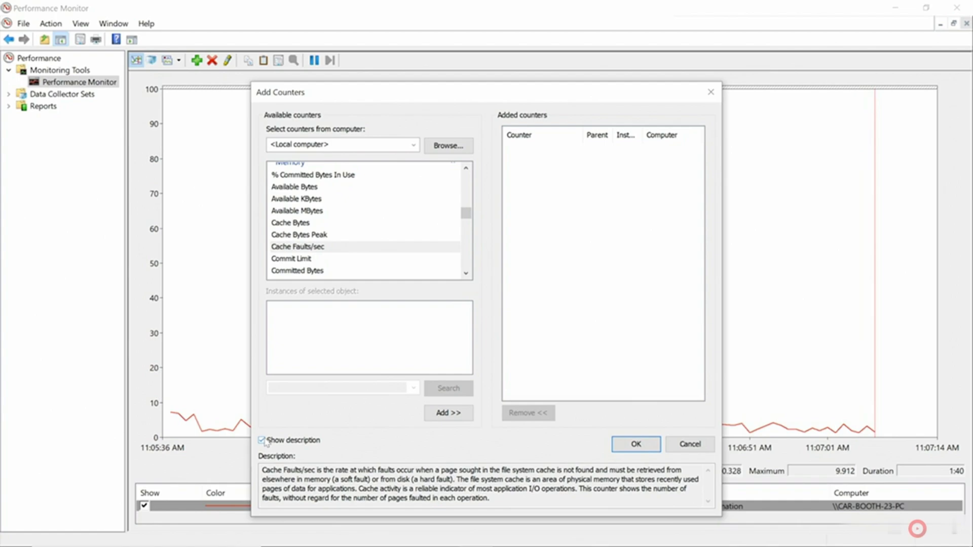
pyautogui.click(447, 413)
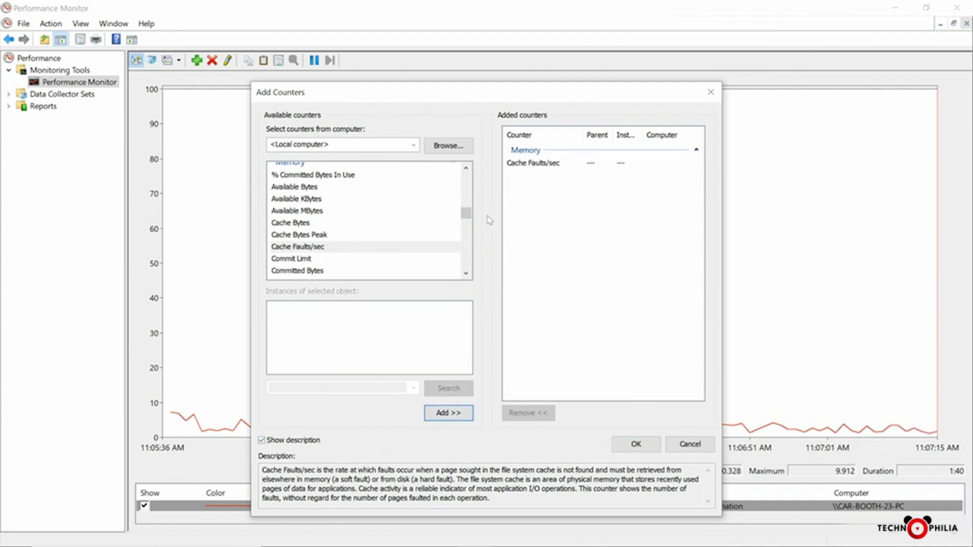
# - Add PhysicalDisk % Disk Time for _Total and confirm both new counters onto the graph
pyautogui.moveTo(465, 213); pyautogui.dragTo(465, 232)
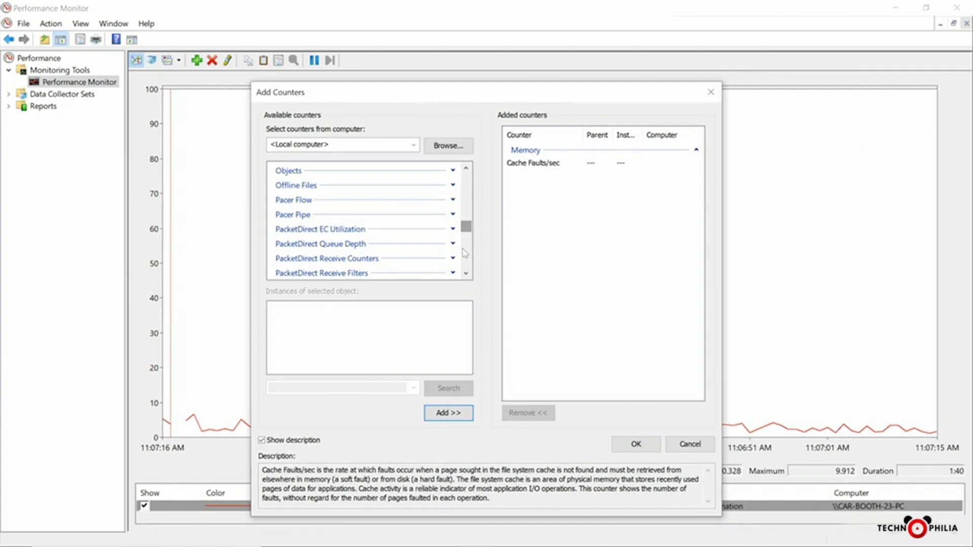
pyautogui.scroll(-3, 467, 276)
pyautogui.click(466, 274)
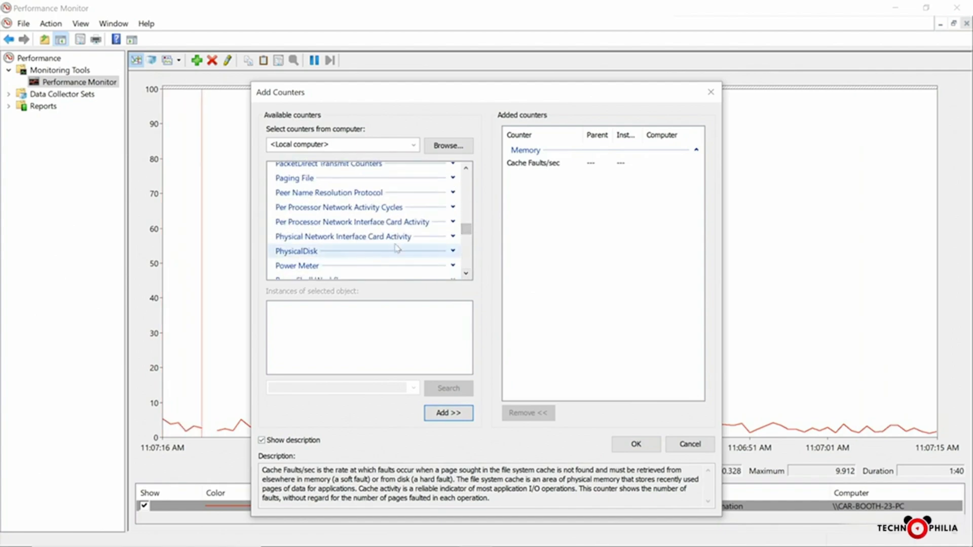
pyautogui.click(453, 251)
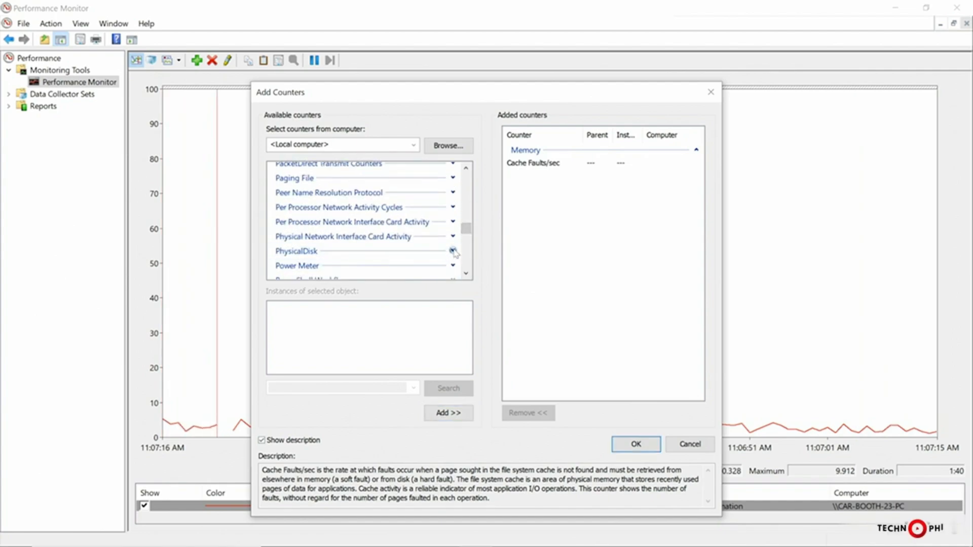
pyautogui.click(465, 274)
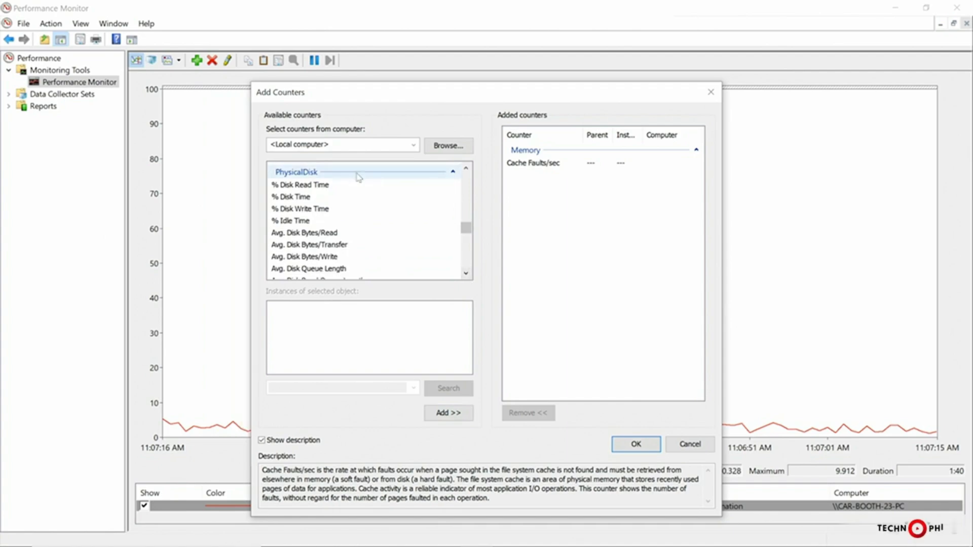
pyautogui.click(297, 202)
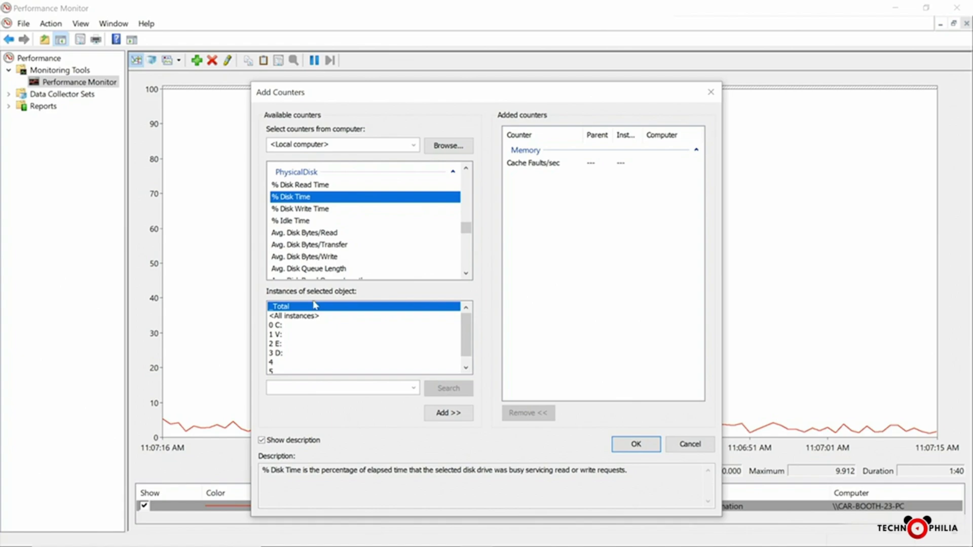
pyautogui.click(449, 414)
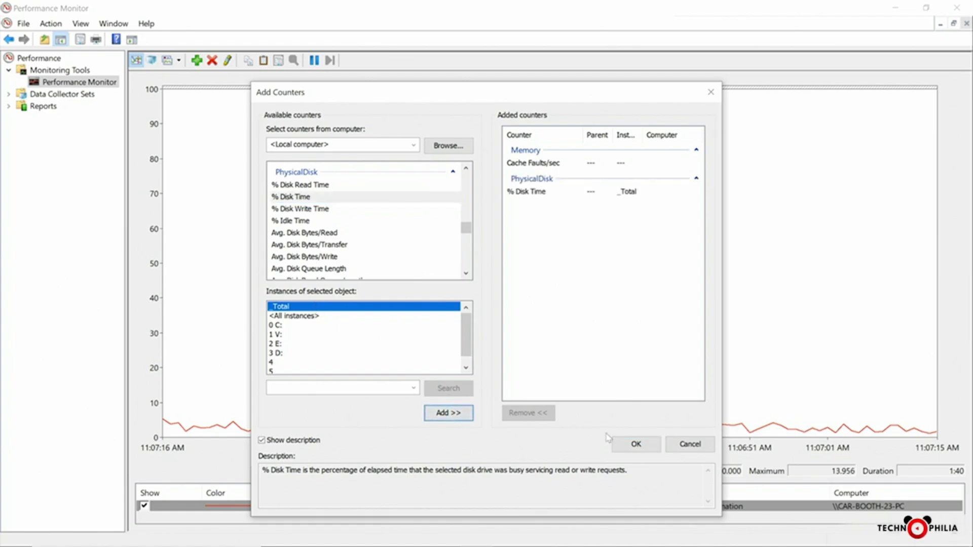
pyautogui.click(640, 445)
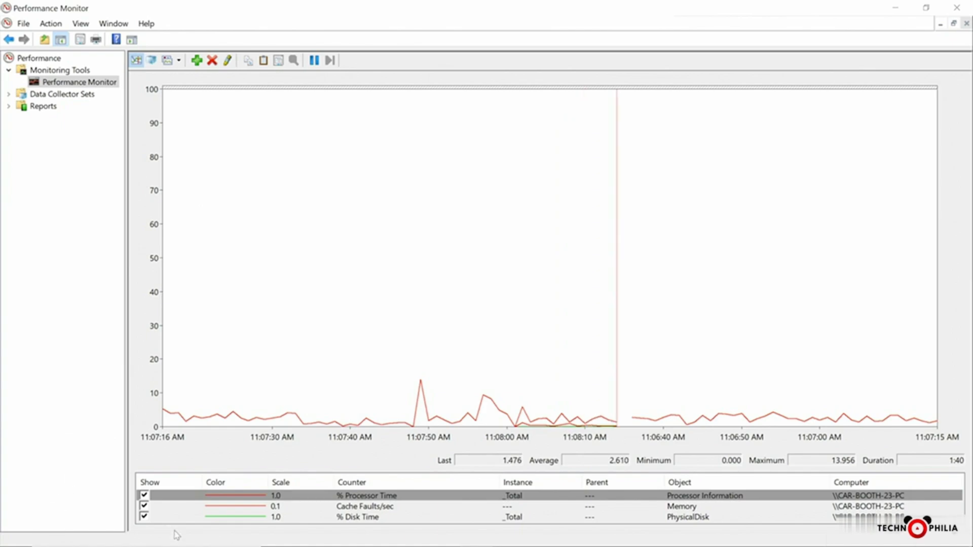
# - Change the Cache Faults/sec line colour to blue in its properties
pyautogui.doubleClick(234, 507)
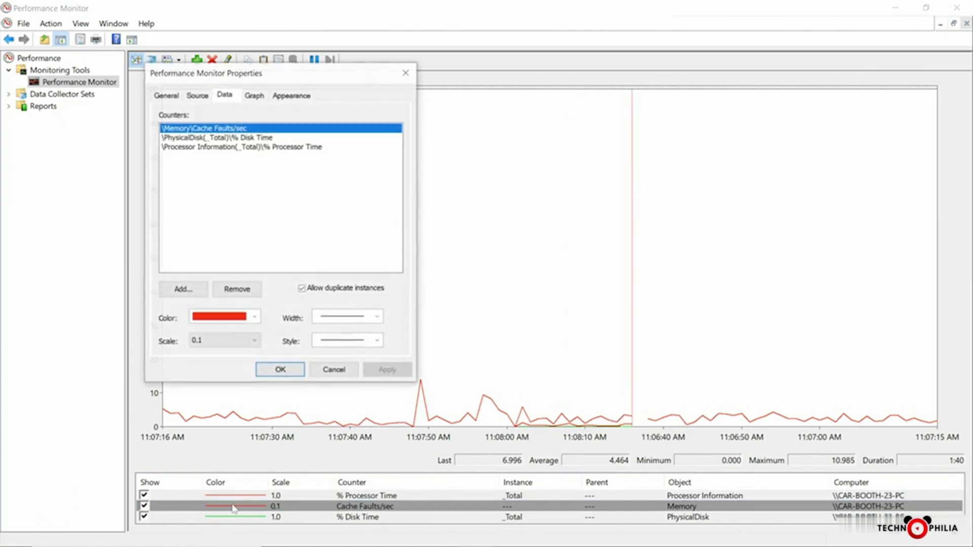
pyautogui.click(258, 318)
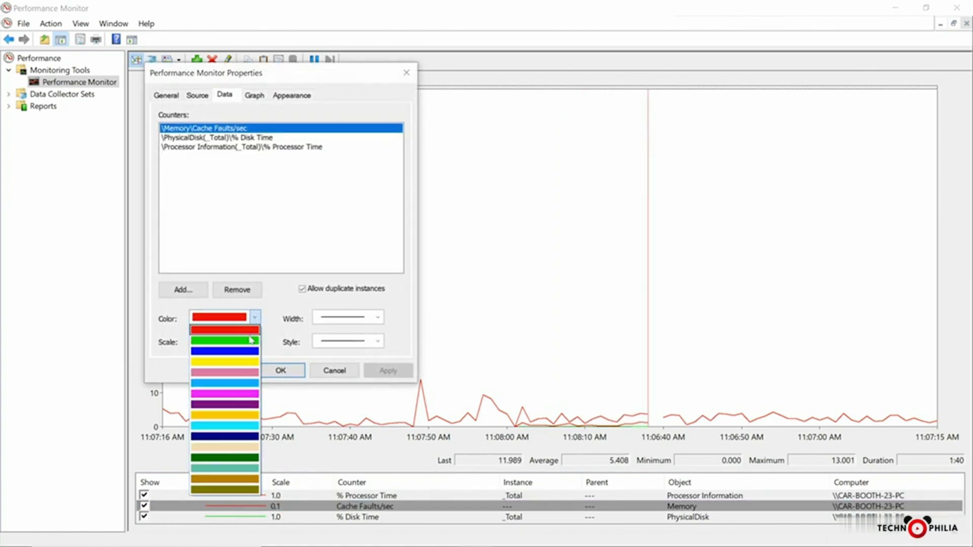
pyautogui.click(241, 357)
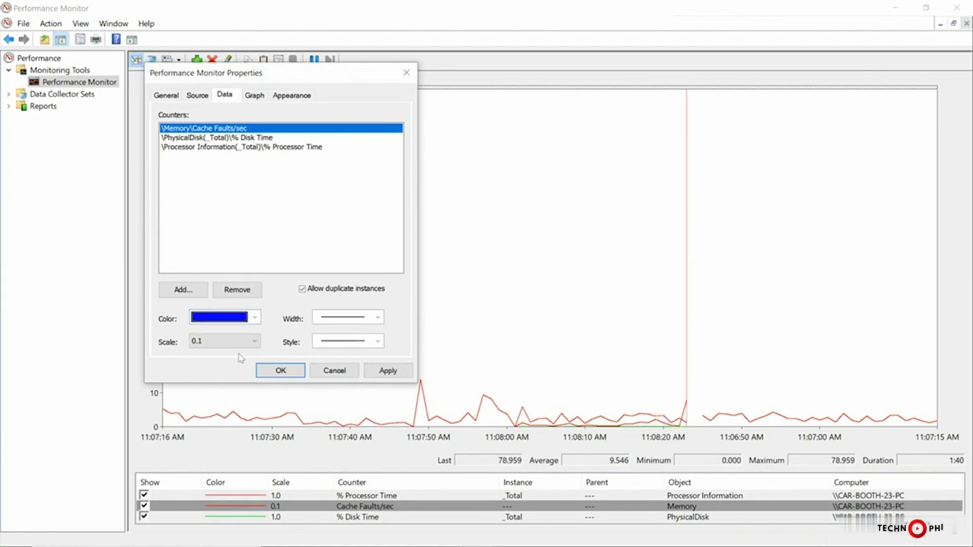
pyautogui.click(170, 96)
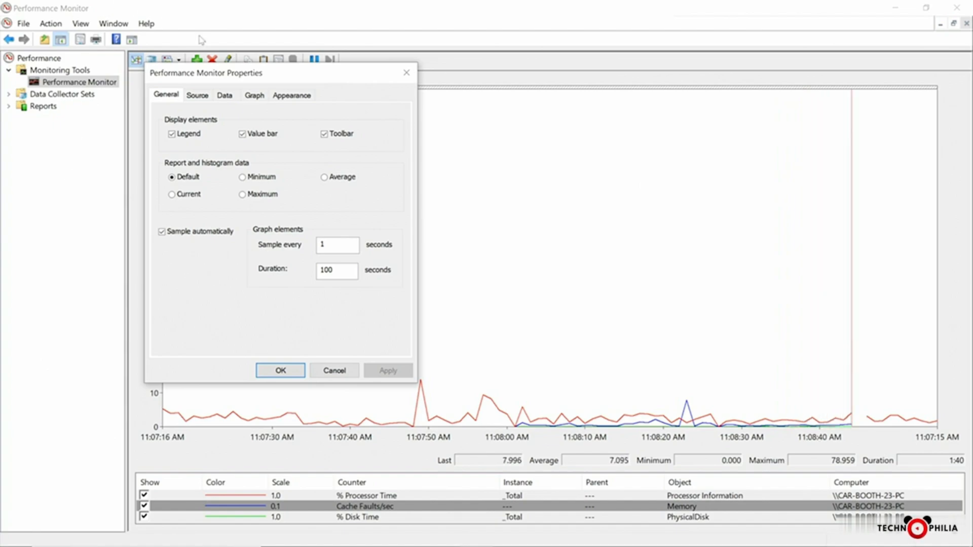
# - Review the Graph tab options and close Properties with OK
pyautogui.click(251, 95)
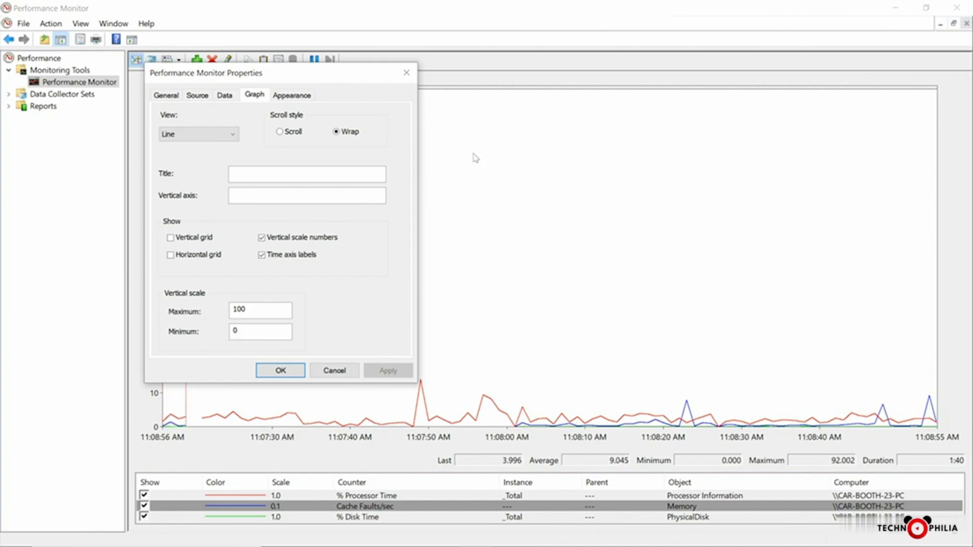
pyautogui.click(280, 371)
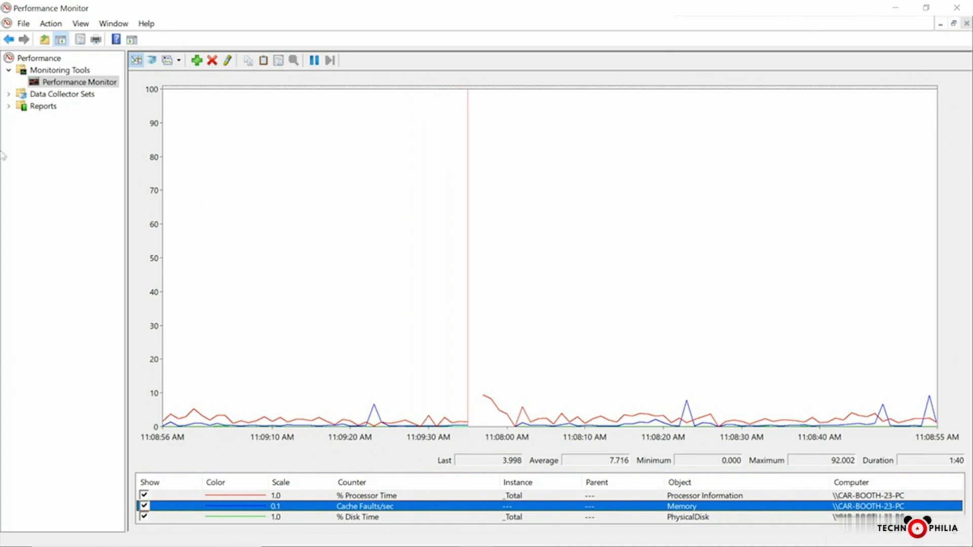
# - Start creating a new data collector set under User Defined
pyautogui.click(9, 94)
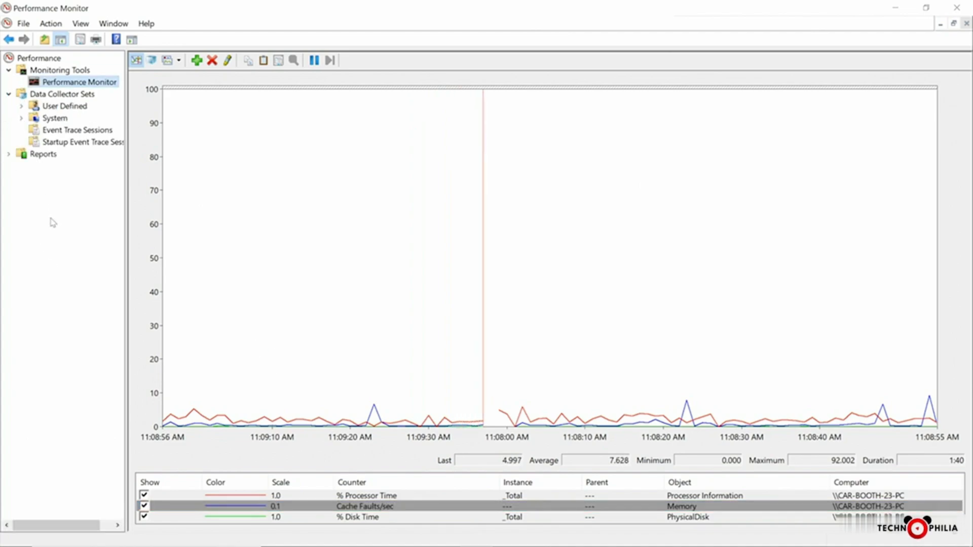
pyautogui.click(75, 107)
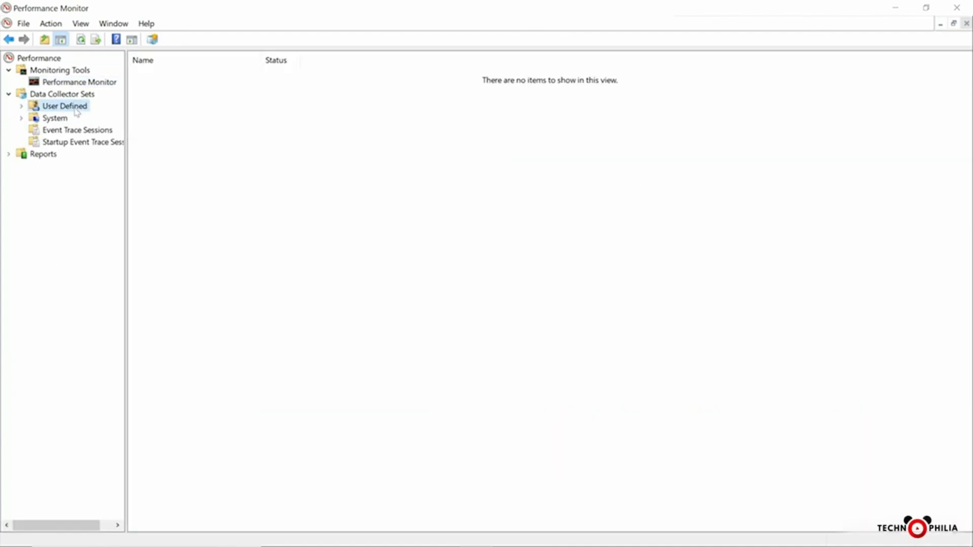
pyautogui.rightClick(76, 111)
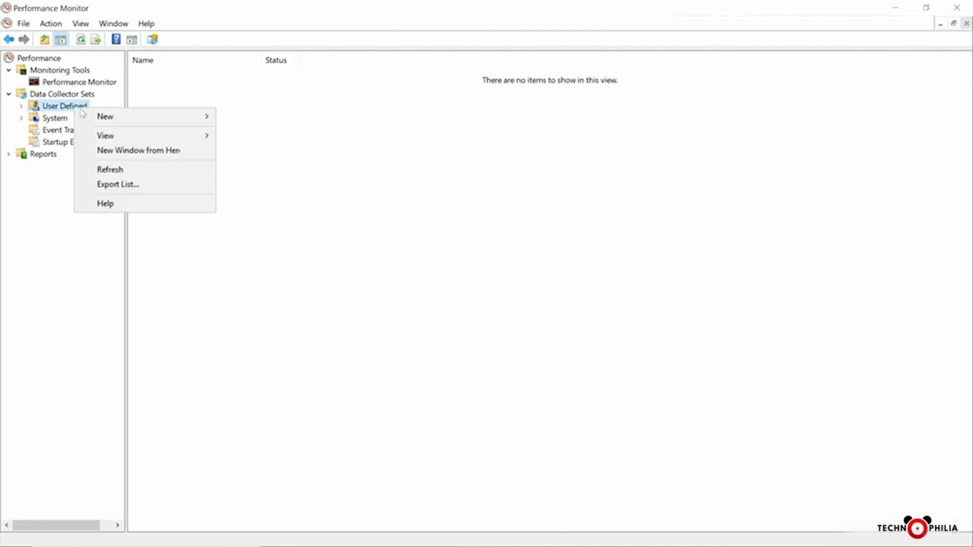
pyautogui.moveTo(114, 117)
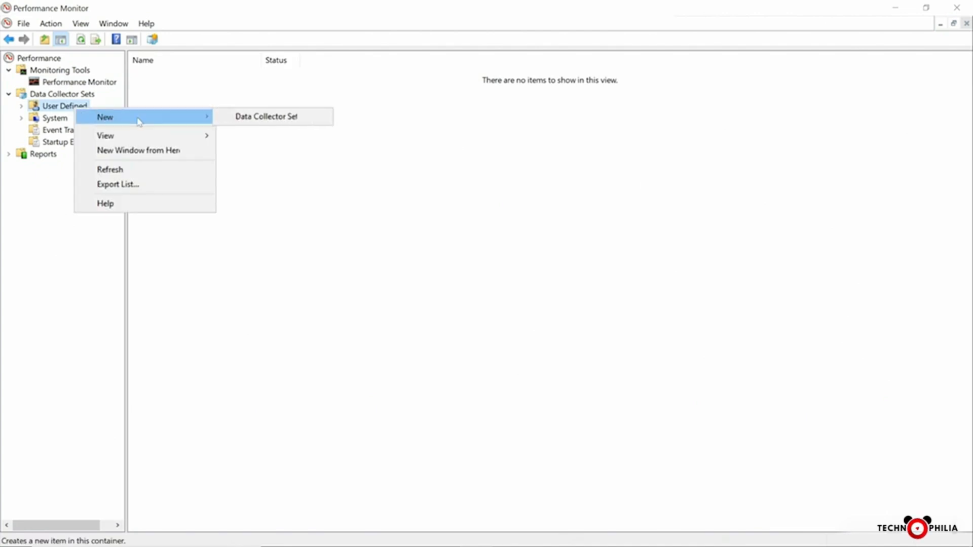
pyautogui.click(244, 117)
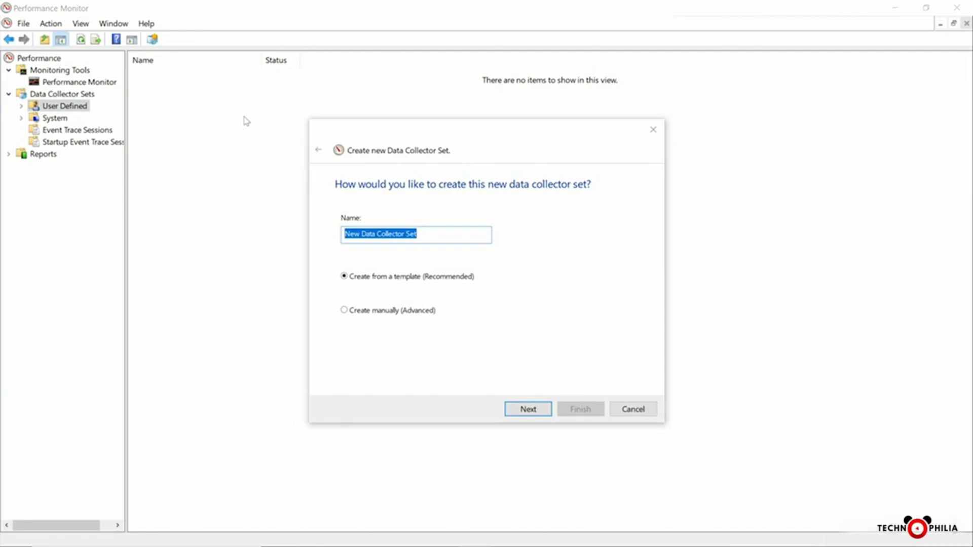
# - Name it 'Physical and Processor', create it manually, and include performance counter logs
pyautogui.write('Phy')
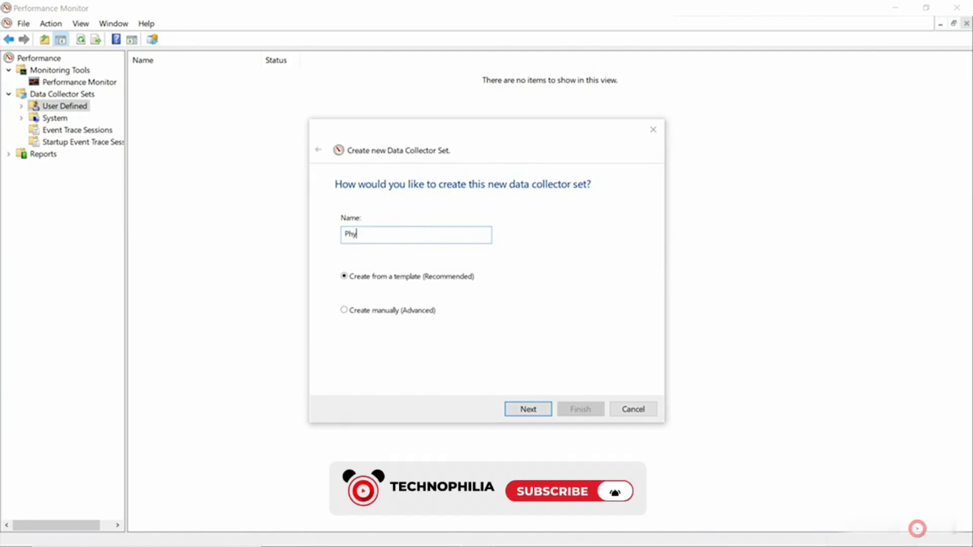
pyautogui.write('sical and Processor')
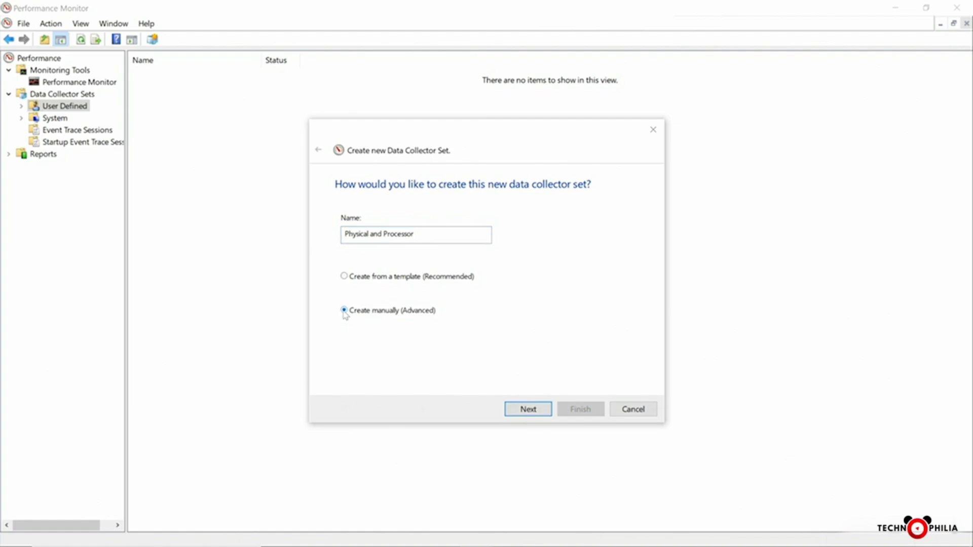
pyautogui.click(535, 412)
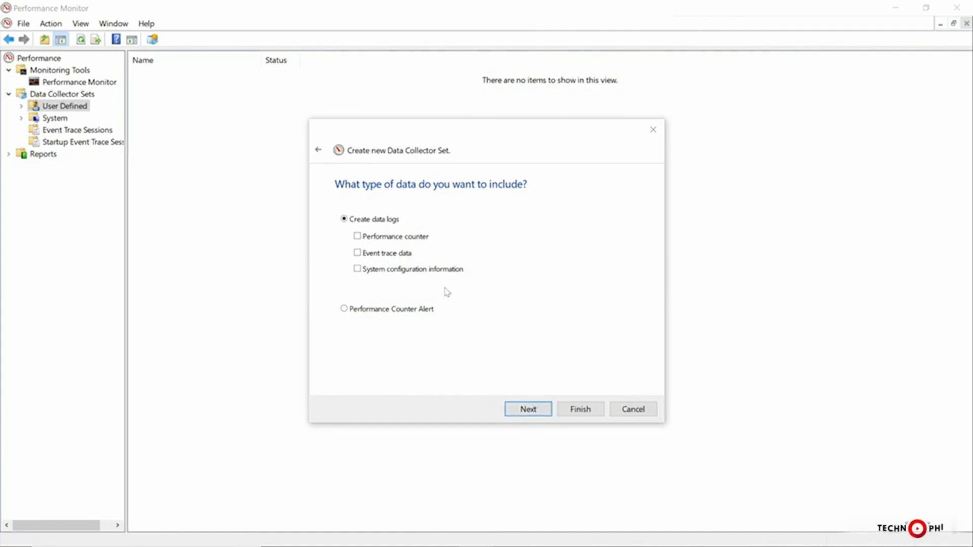
pyautogui.click(359, 237)
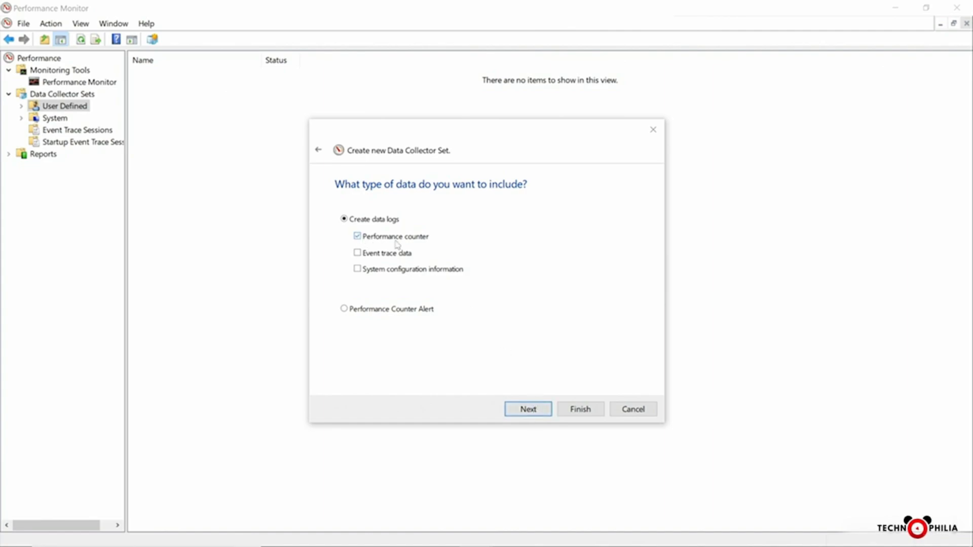
pyautogui.click(533, 411)
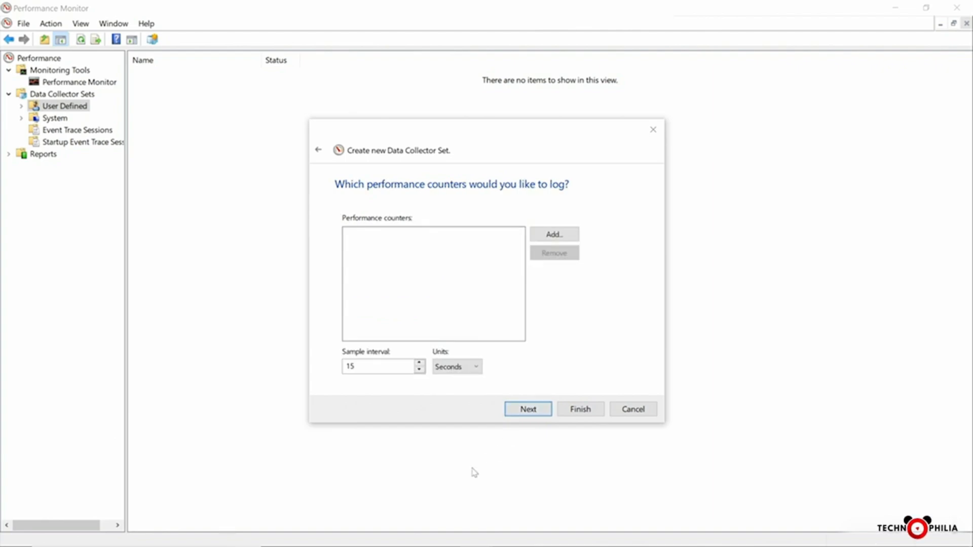
# - Add PhysicalDisk (_Total) and all Processor Performance instances to the logged counters
pyautogui.click(558, 235)
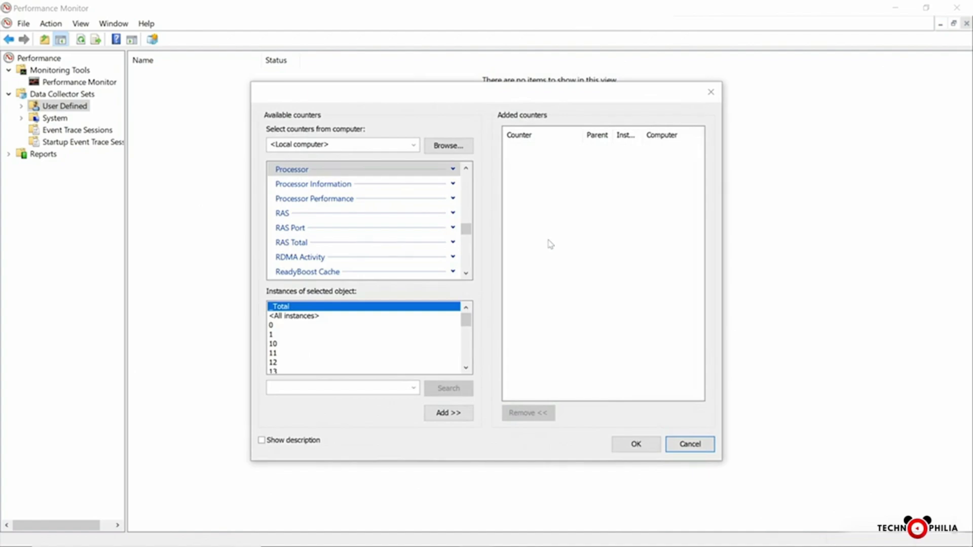
pyautogui.click(446, 200)
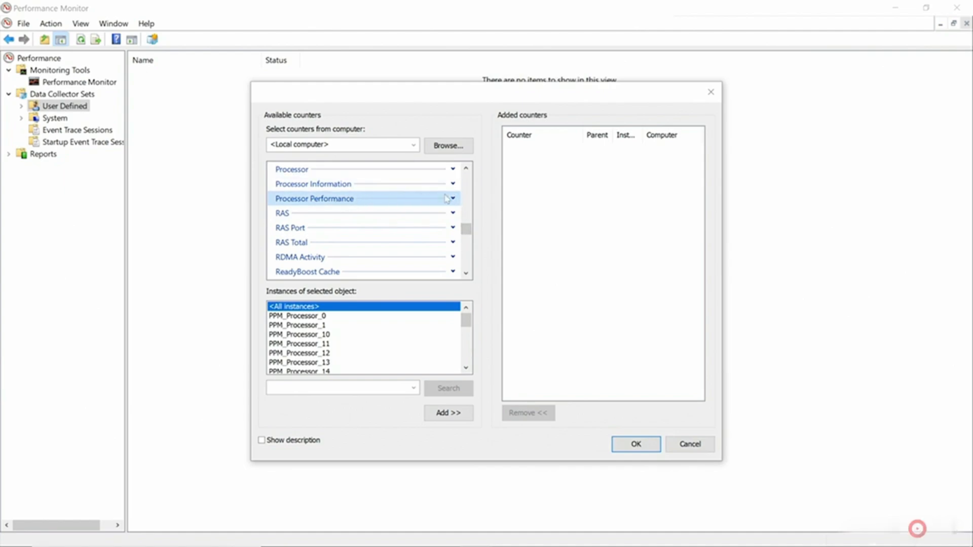
pyautogui.scroll(3, 470, 183)
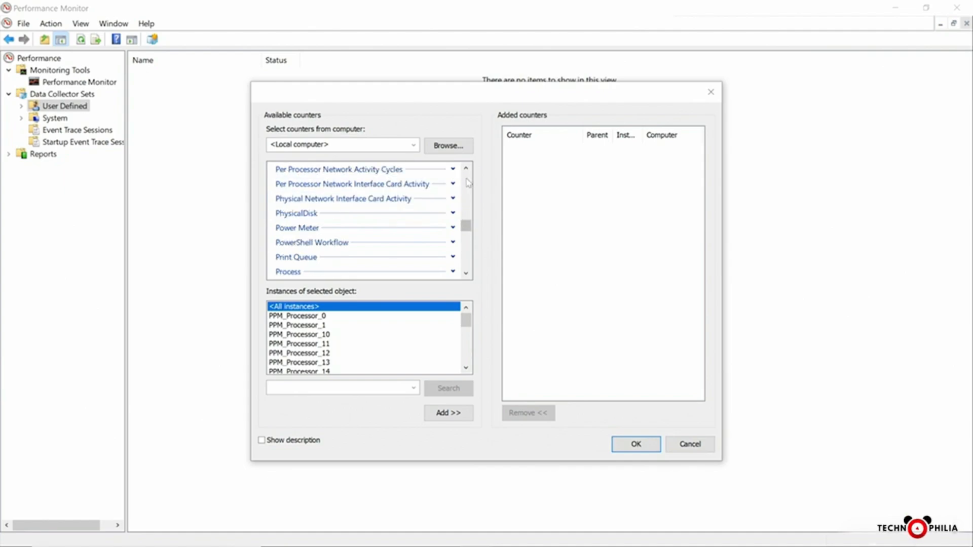
pyautogui.click(305, 214)
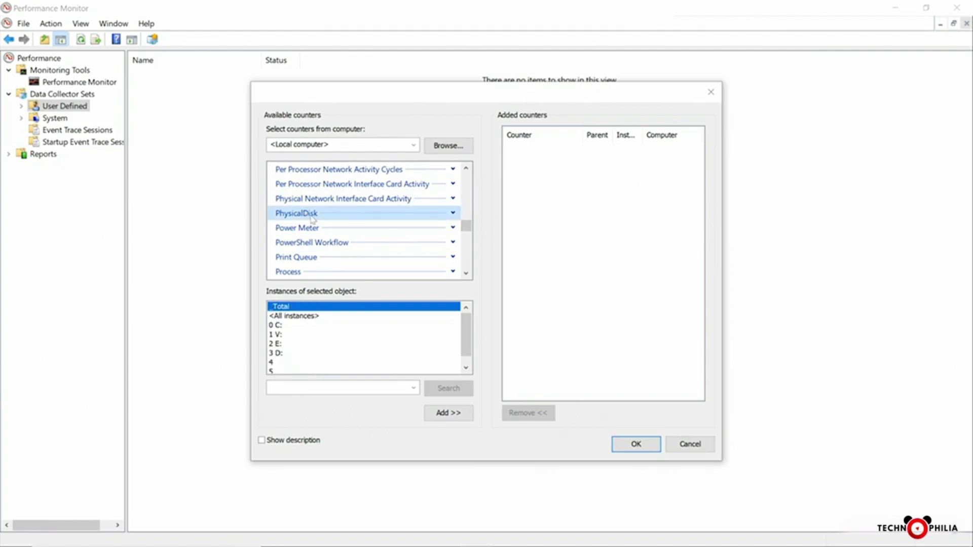
pyautogui.click(456, 421)
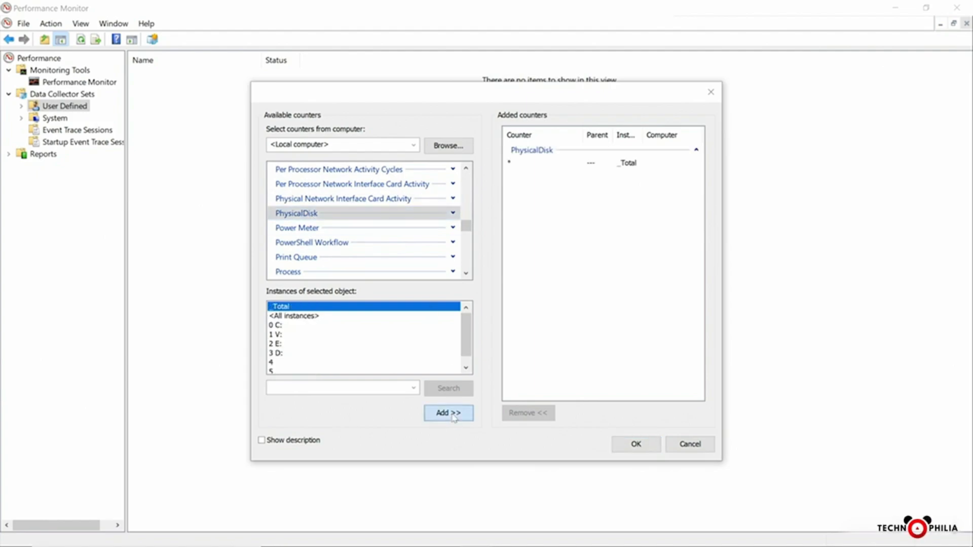
pyautogui.scroll(-1, 471, 273)
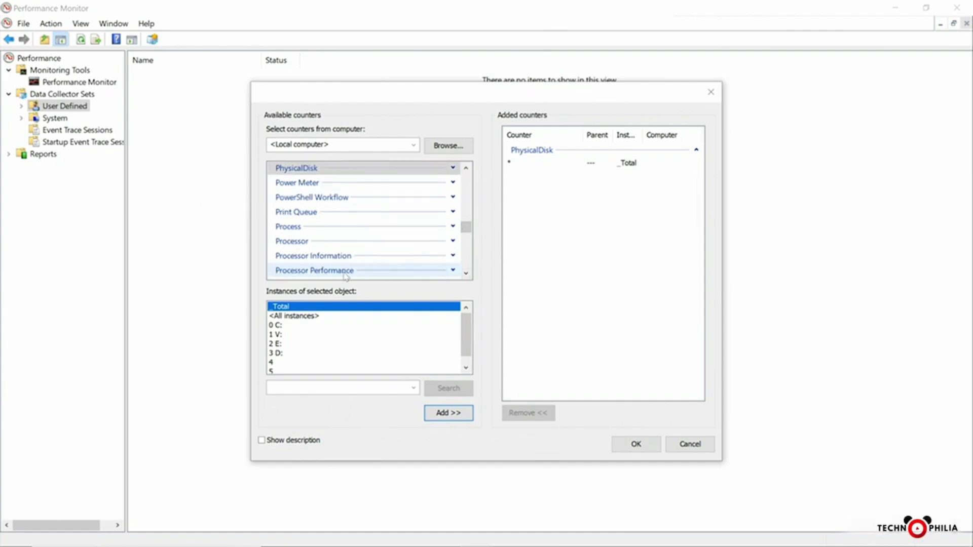
pyautogui.click(351, 271)
pyautogui.click(449, 414)
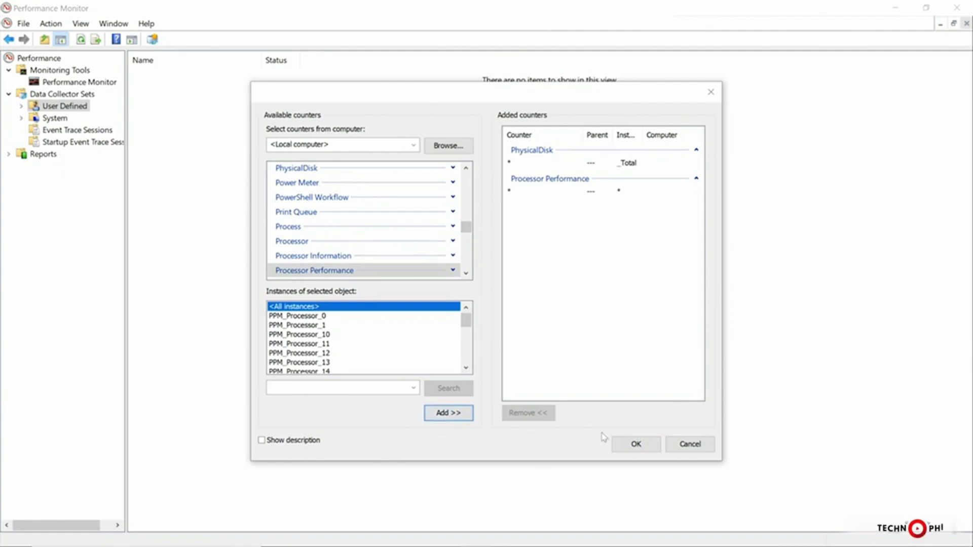
pyautogui.click(635, 445)
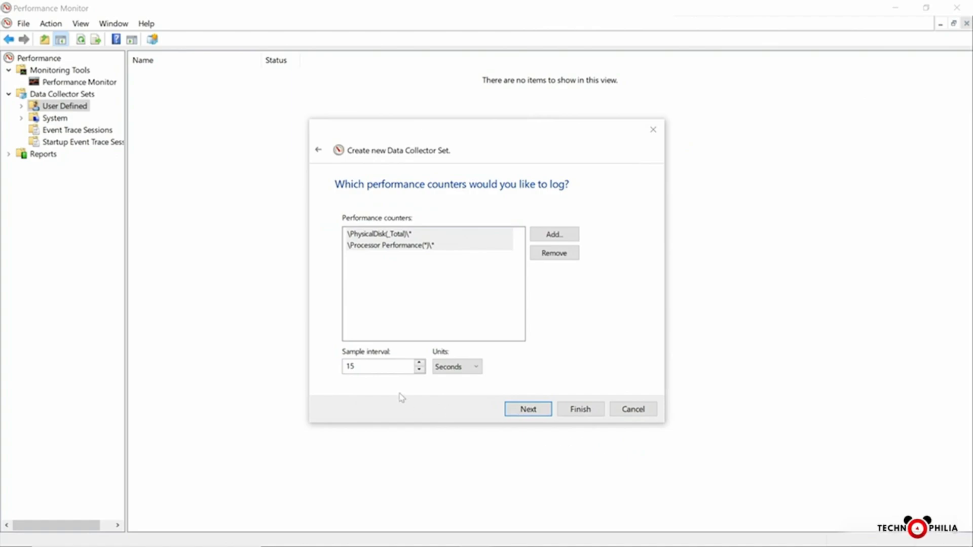
# - Keep the 15-second interval and default folder, run as a specific user with password, and finish
pyautogui.click(528, 409)
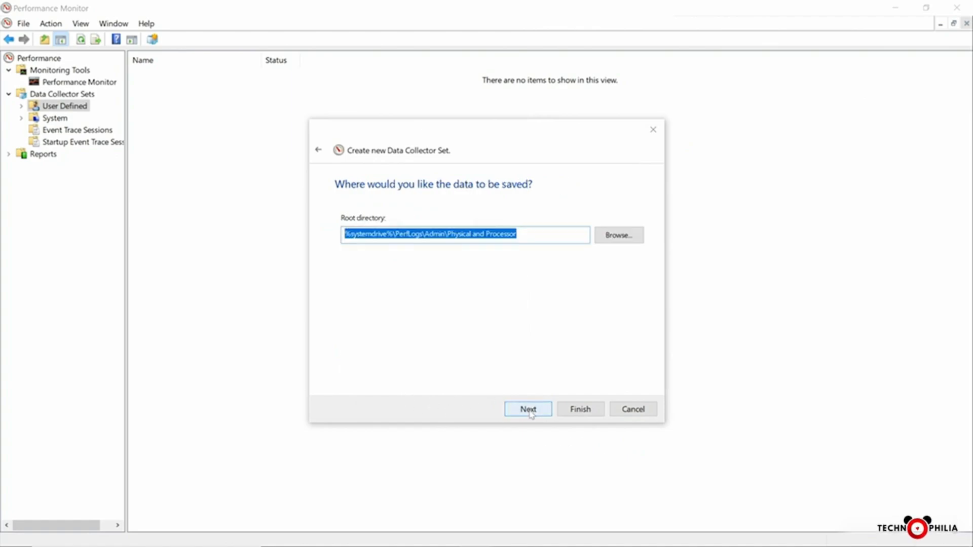
pyautogui.click(528, 410)
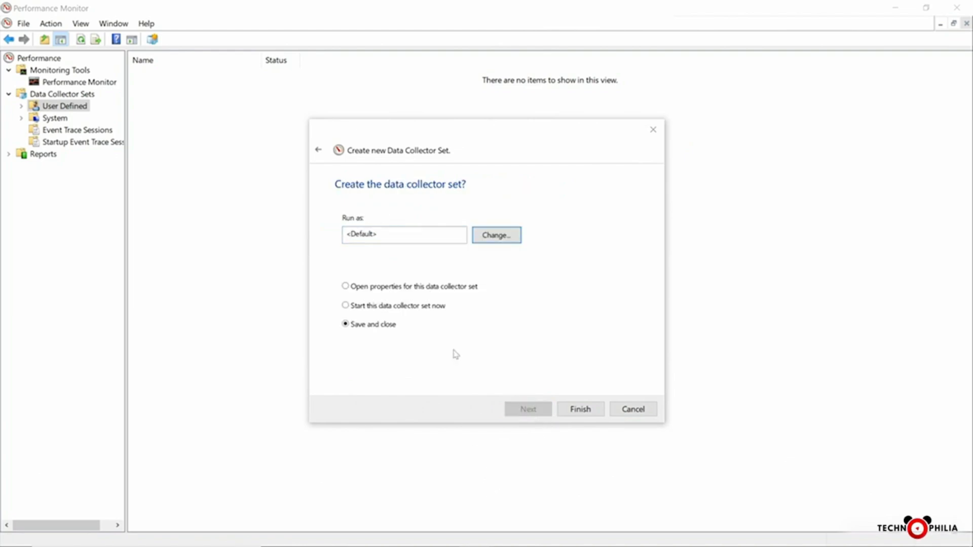
pyautogui.click(489, 237)
pyautogui.write('Joli Ballew')
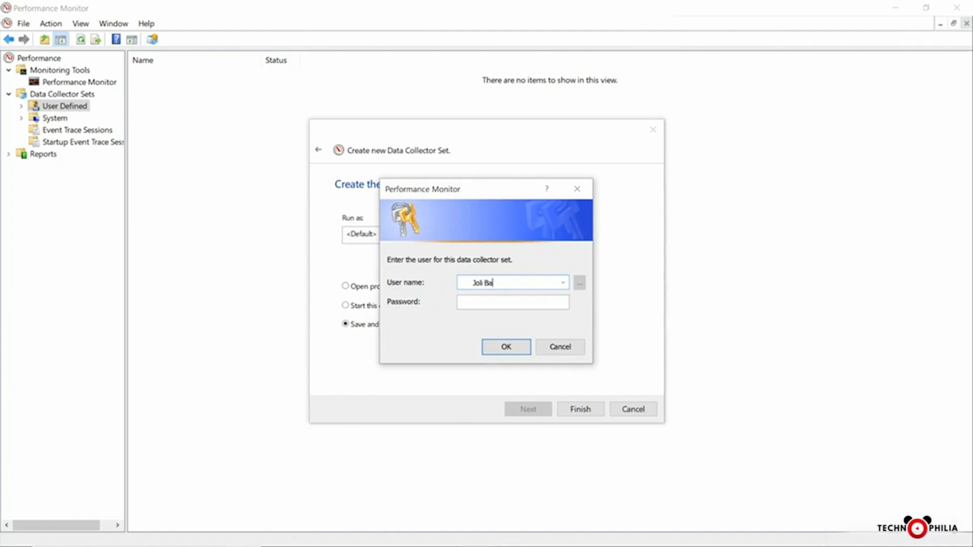
pyautogui.press('Tab')
pyautogui.write('•••••')
pyautogui.click(510, 348)
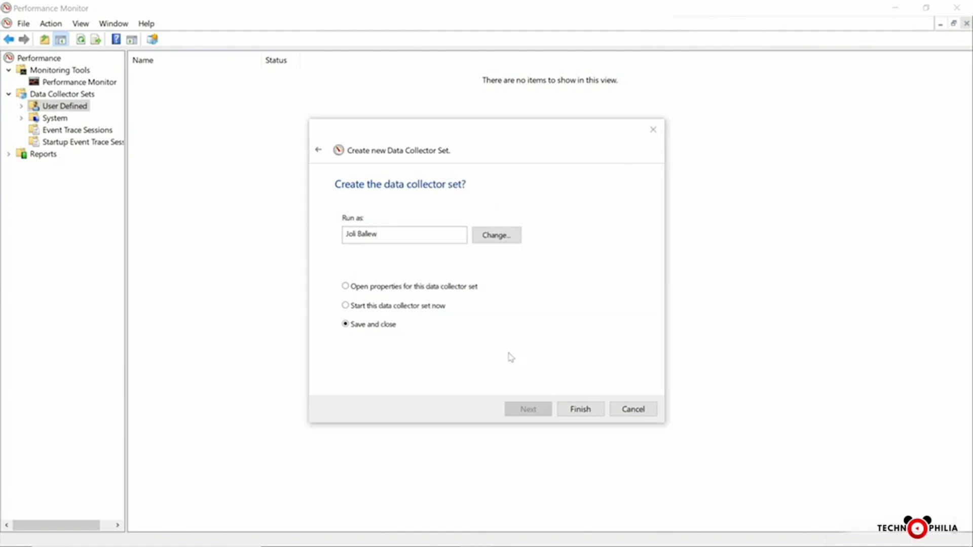
pyautogui.click(580, 409)
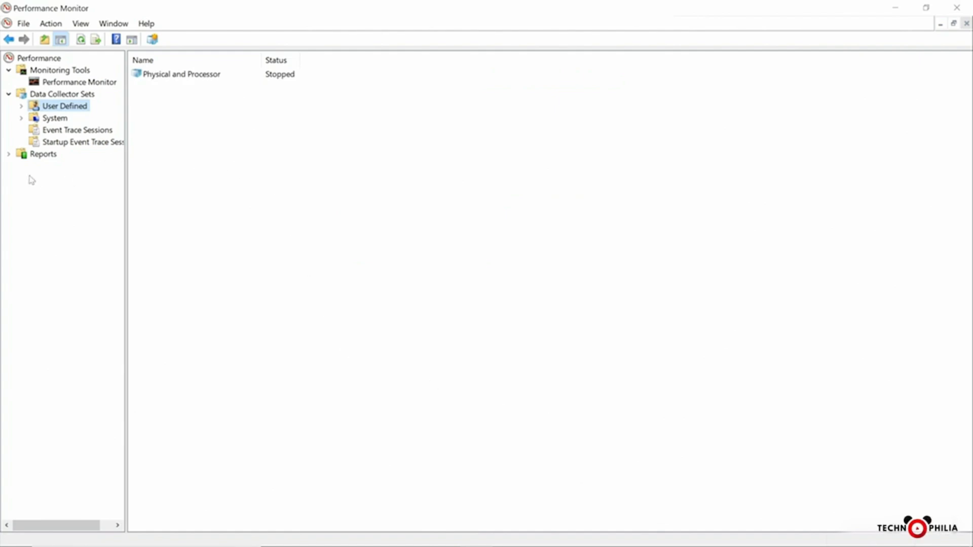
# - Expand User Defined and start the Physical and Processor collector set
pyautogui.click(22, 106)
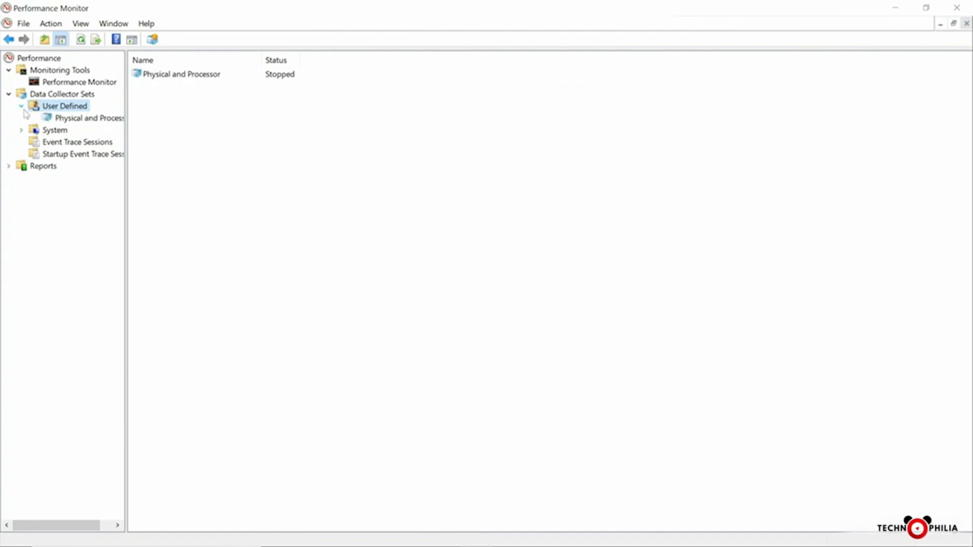
pyautogui.rightClick(196, 82)
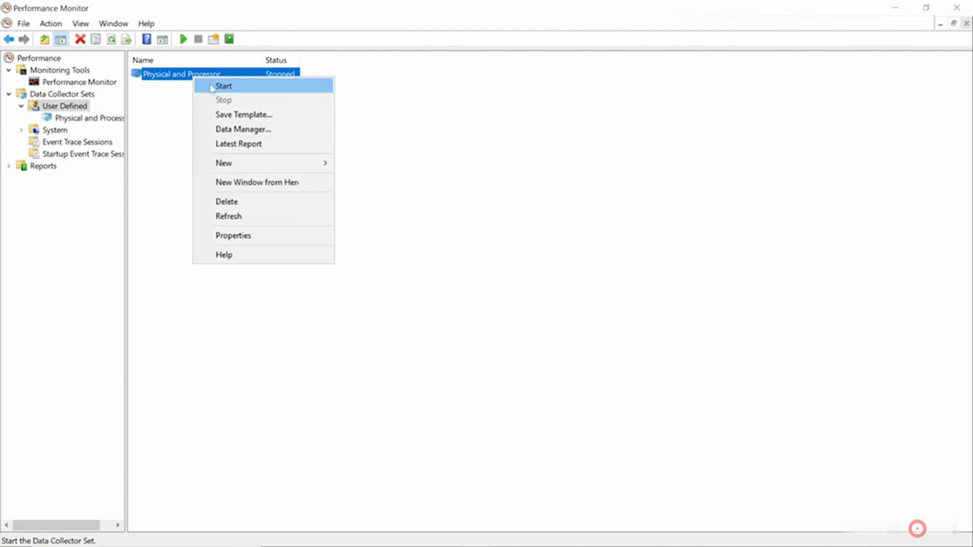
pyautogui.click(214, 87)
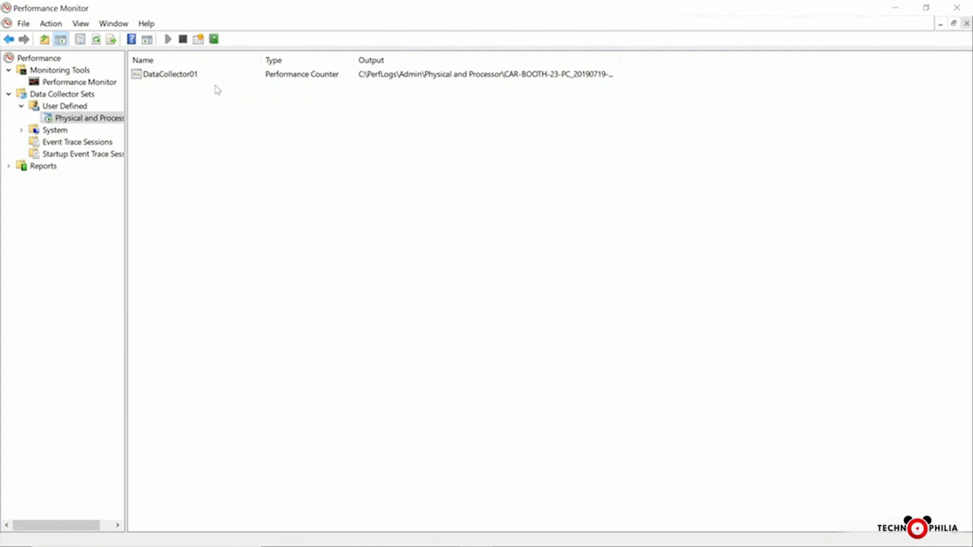
# - Stop the Physical and Processor set and reveal its report under Reports > User Defined
pyautogui.rightClick(95, 118)
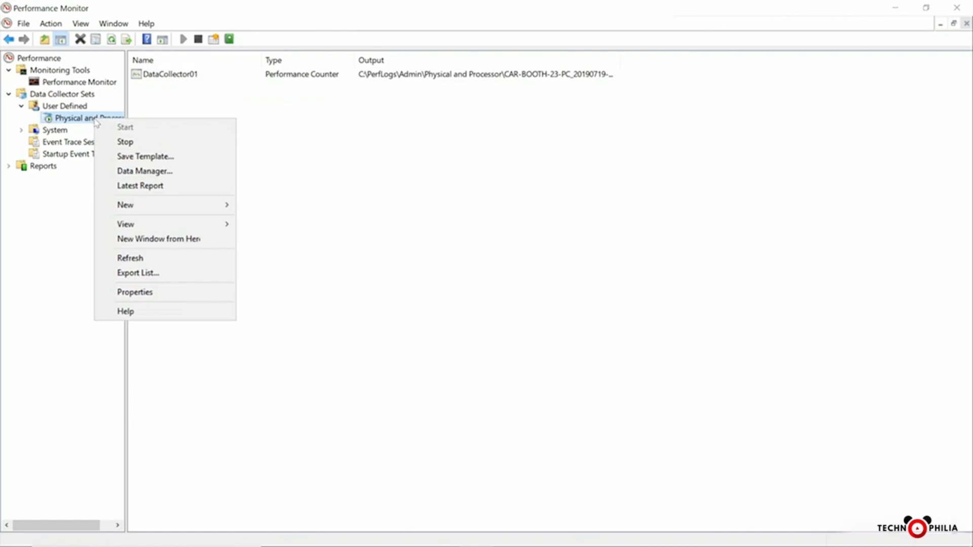
pyautogui.click(122, 141)
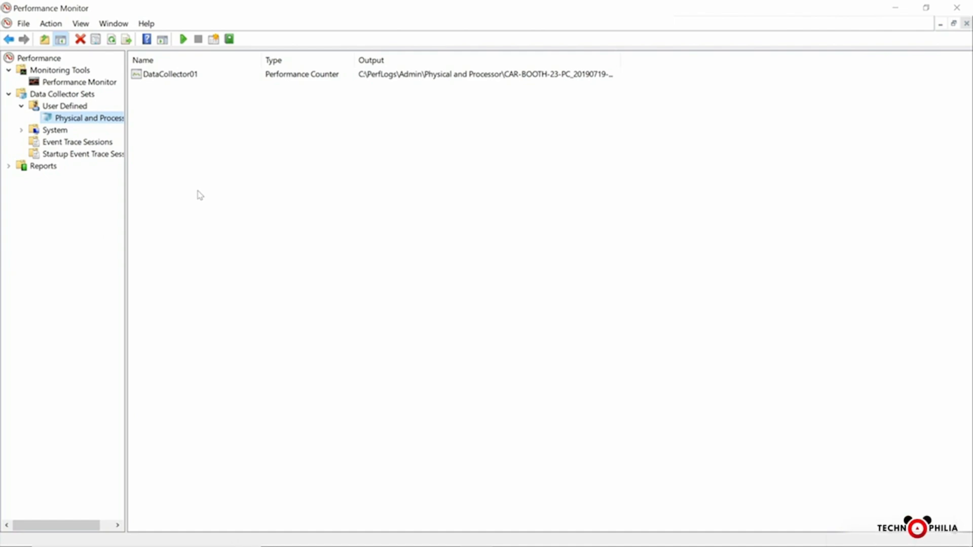
pyautogui.rightClick(104, 121)
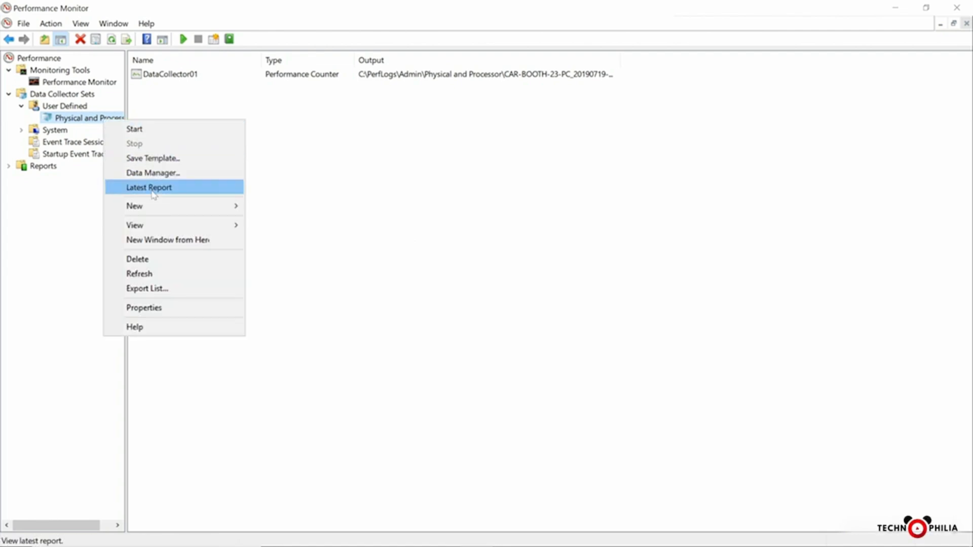
pyautogui.click(376, 198)
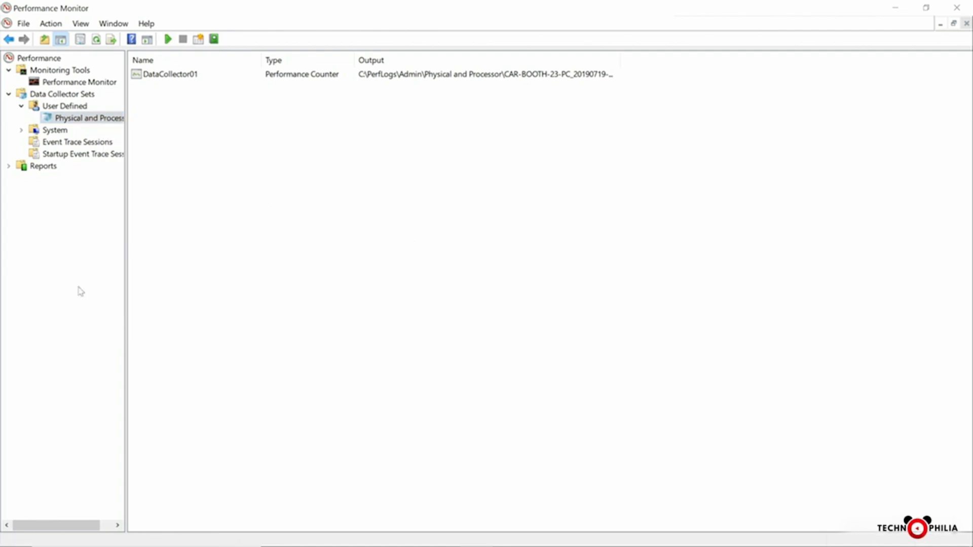
pyautogui.click(14, 168)
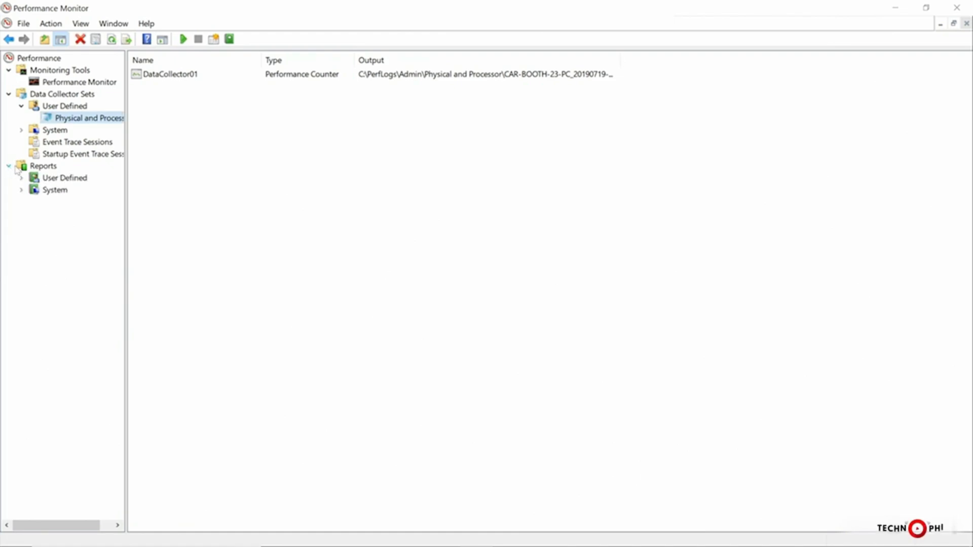
pyautogui.click(22, 178)
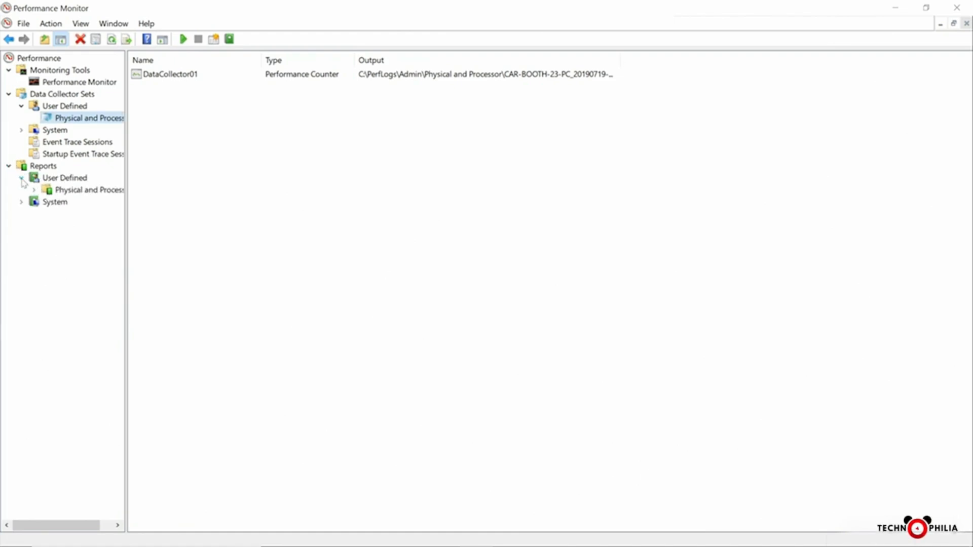